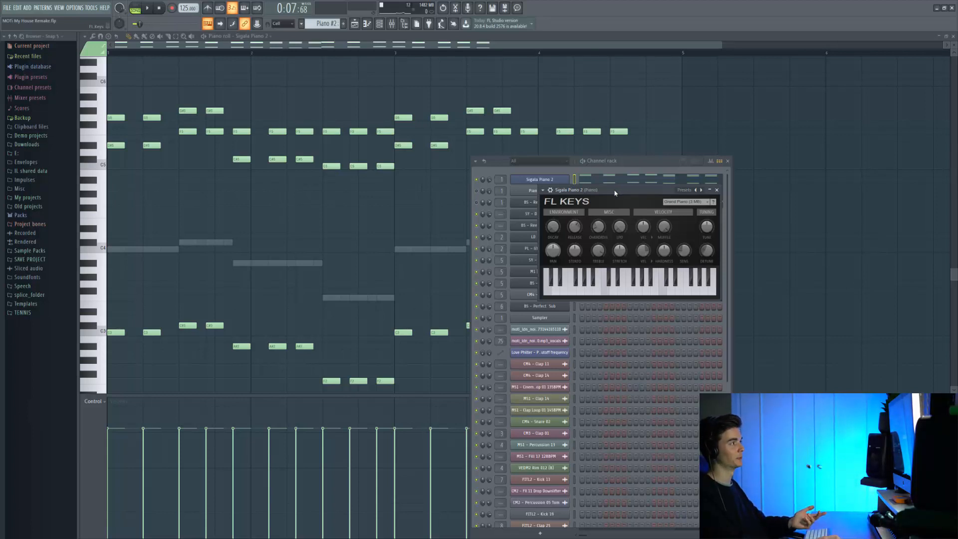
# Examine the Sigala Piano 2 chord notes in the piano roll and play them back.
pyautogui.press('F7')
pyautogui.press('F7')
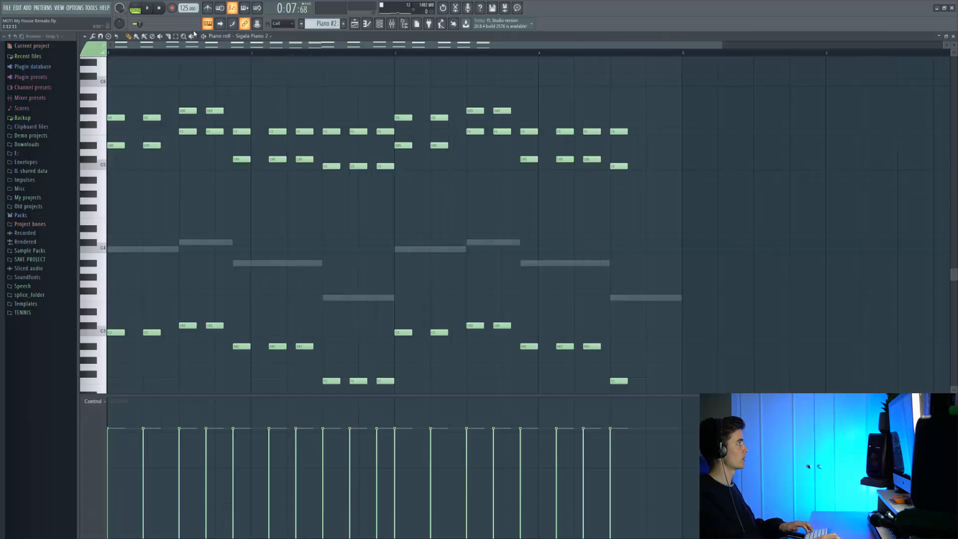
pyautogui.press('space')
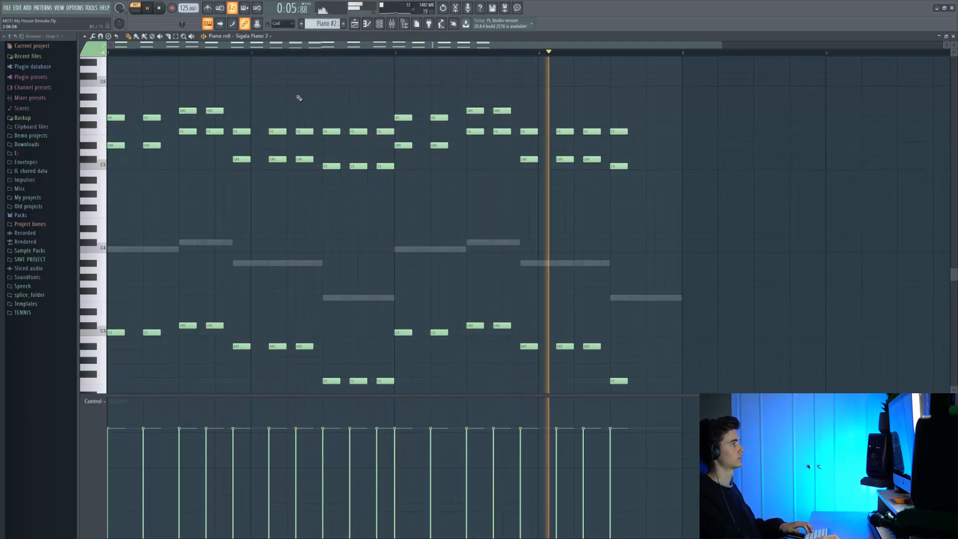
pyautogui.press('space')
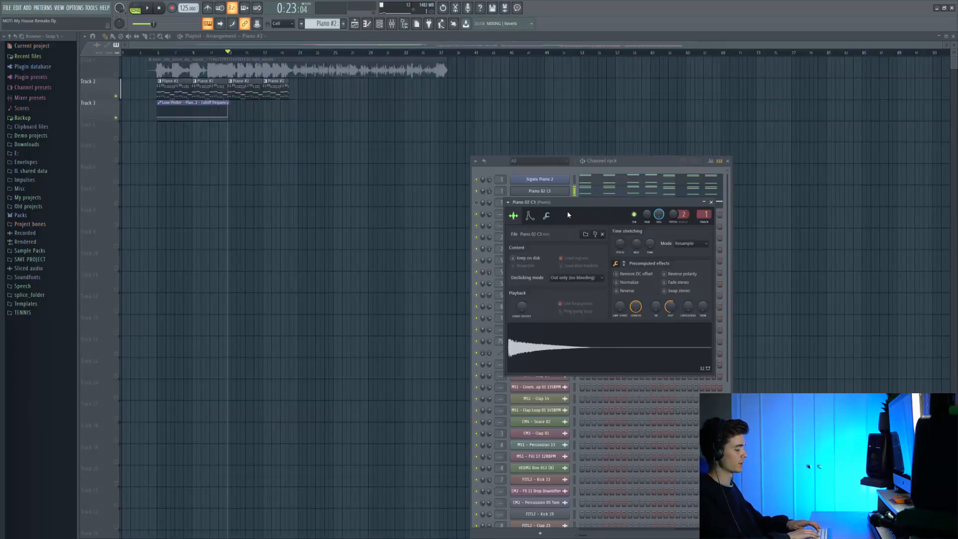
# Inspect the Piano 02 C3 sampler's sample and miscellaneous settings, and play the piano layer in the arrangement.
pyautogui.press('q')
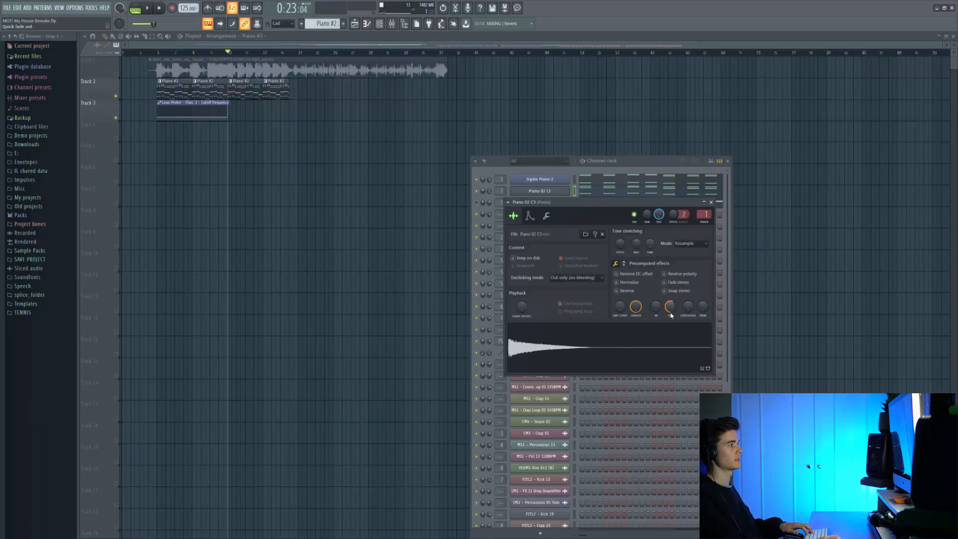
pyautogui.click(547, 216)
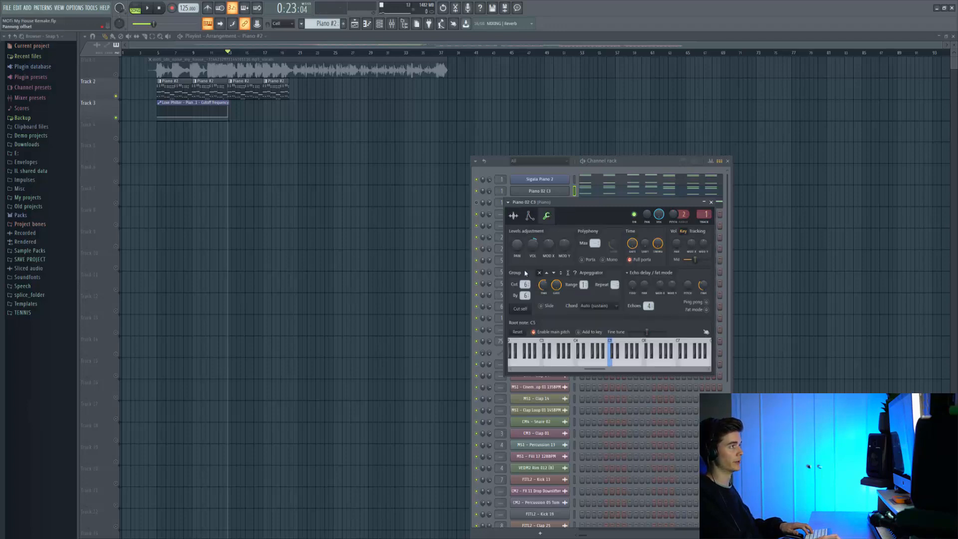
pyautogui.click(514, 216)
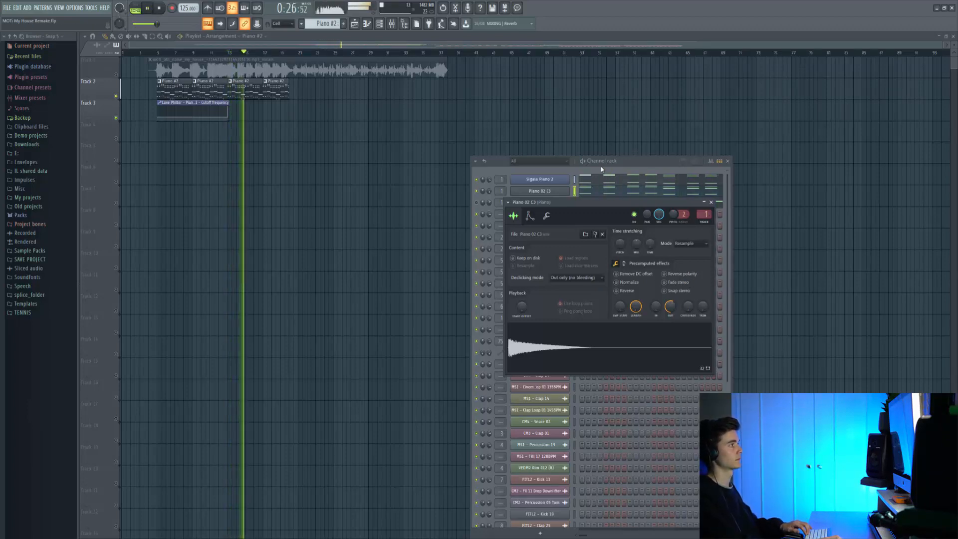
pyautogui.press('space')
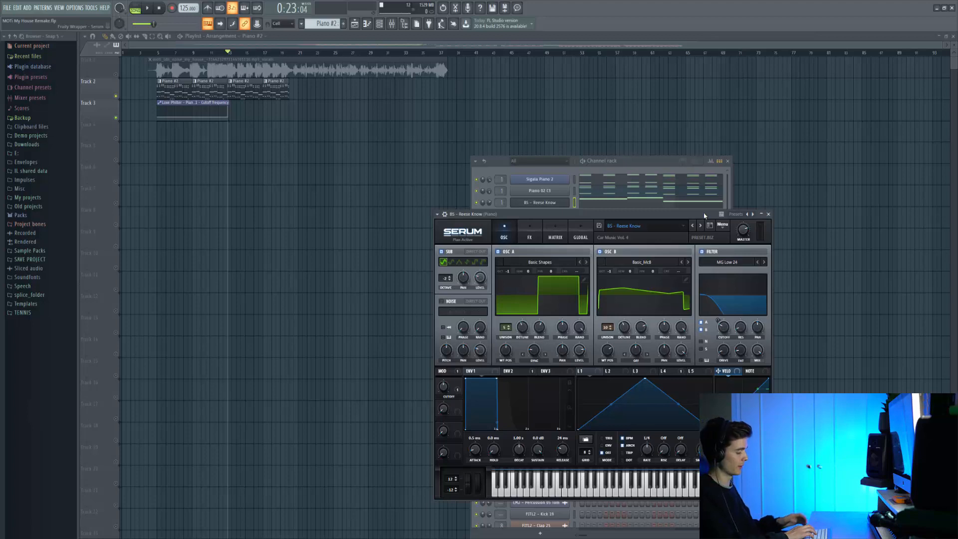
# Audition the BS - Reese Know bass patch, and play back its notes in the piano roll.
pyautogui.press('b')
pyautogui.press('m')
pyautogui.press(',')
pyautogui.press('x')
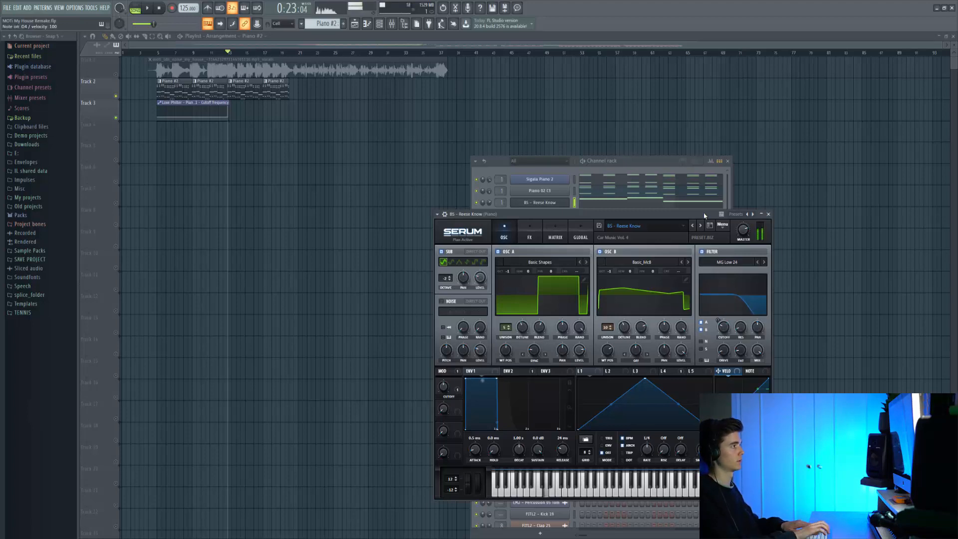
pyautogui.click(625, 204)
pyautogui.scroll(-2, 259, 150)
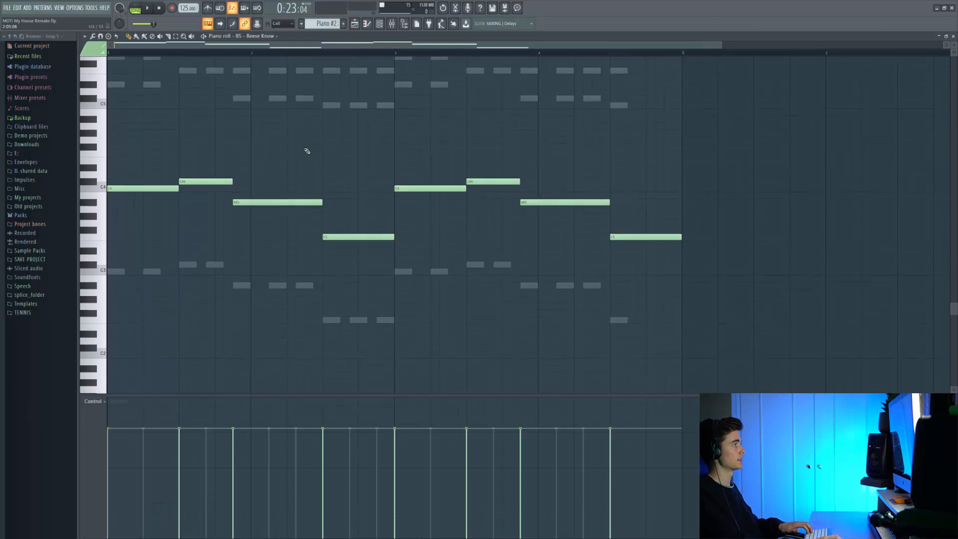
pyautogui.click(146, 8)
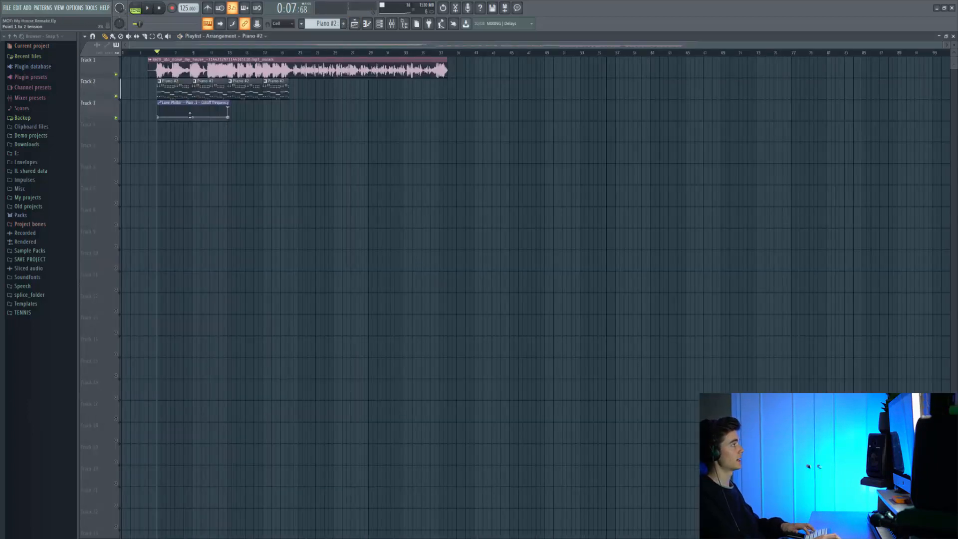
# Play the playlist from bar 5 to hear the vocals together with the Piano #2 pattern.
pyautogui.scroll(4, 160, 111)
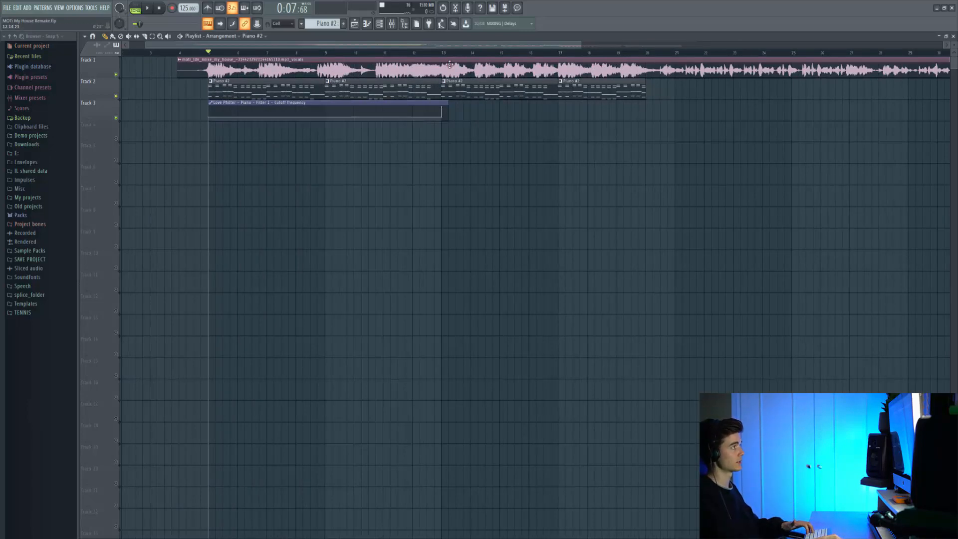
pyautogui.press('space')
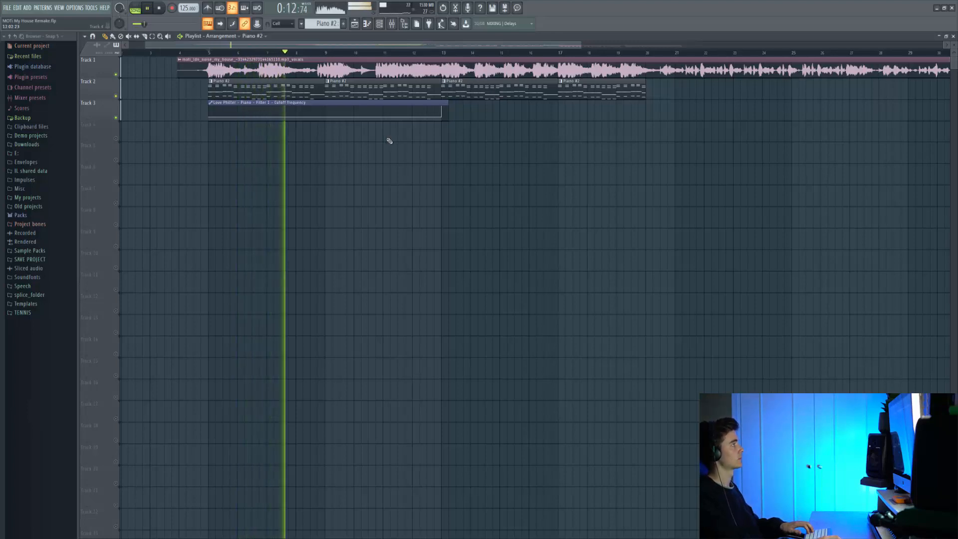
pyautogui.press('space')
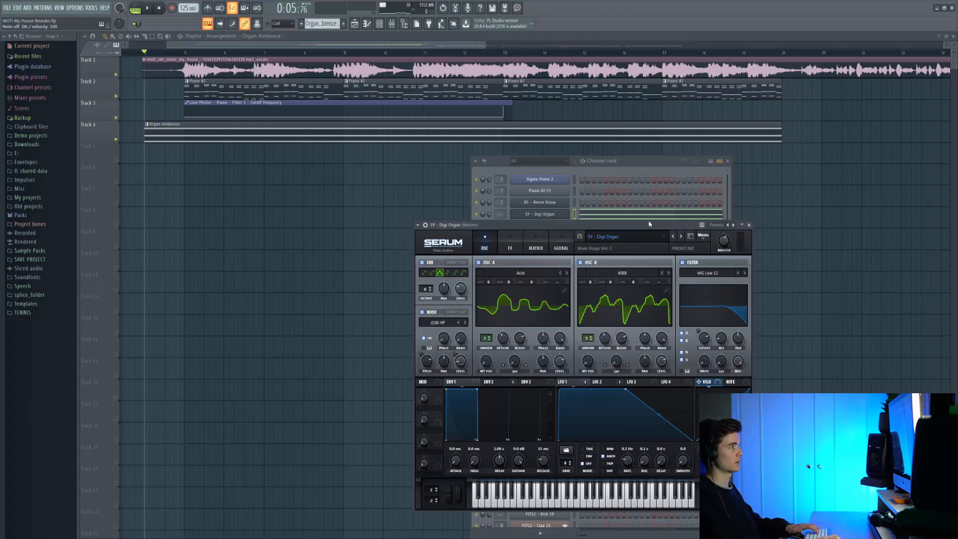
# Examine the SY - Digi Organ notes in the piano roll and play the Organ Ambience layer within the arrangement.
pyautogui.click(651, 214)
pyautogui.scroll(7, 406, 263)
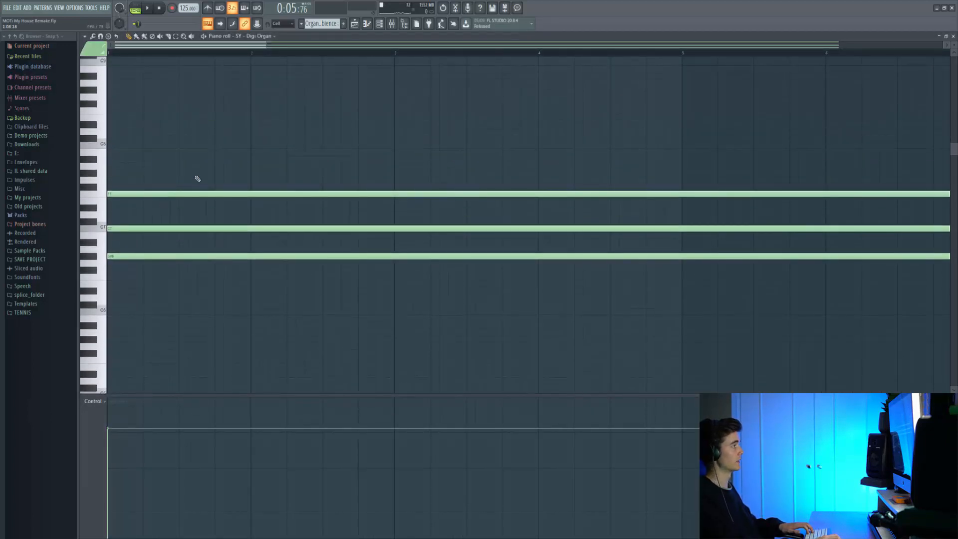
pyautogui.press('space')
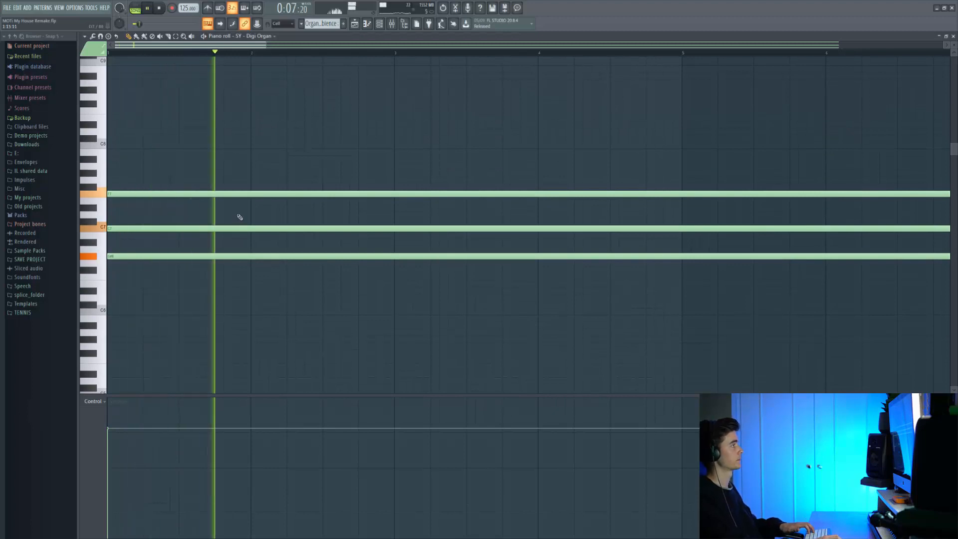
pyautogui.click(360, 26)
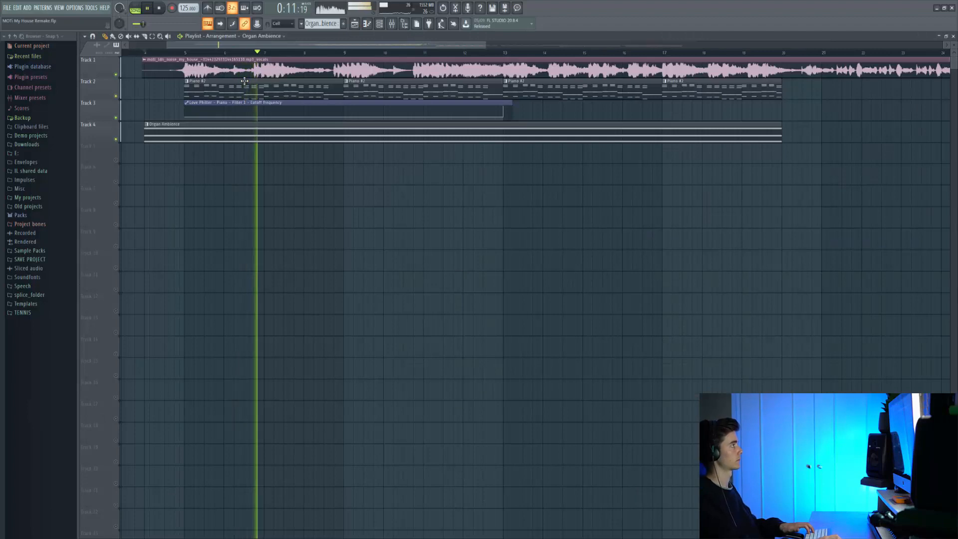
pyautogui.press('space')
# Play the arrangement from bar 5 to hear the Track 5 claps, and open the clap clip's channel settings.
pyautogui.scroll(3, 211, 157)
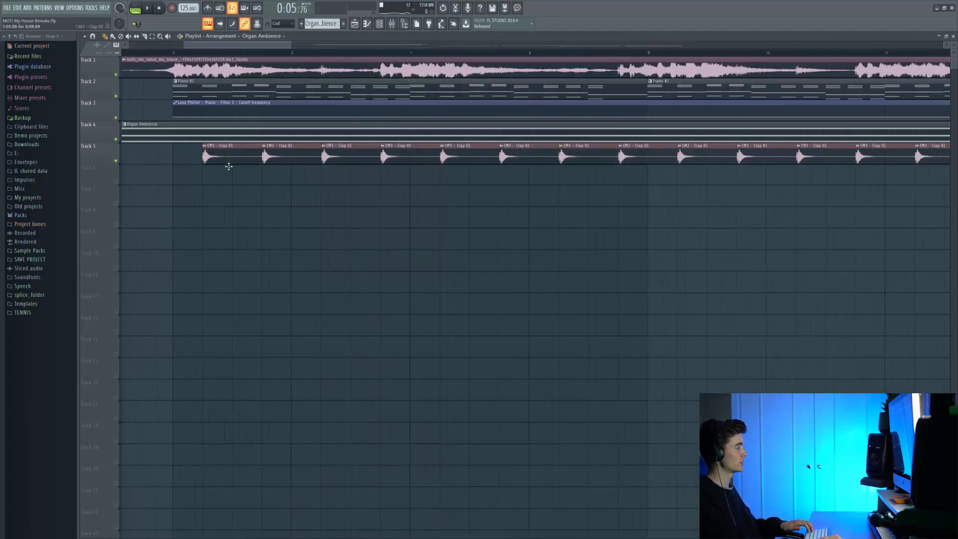
pyautogui.scroll(-3, 209, 154)
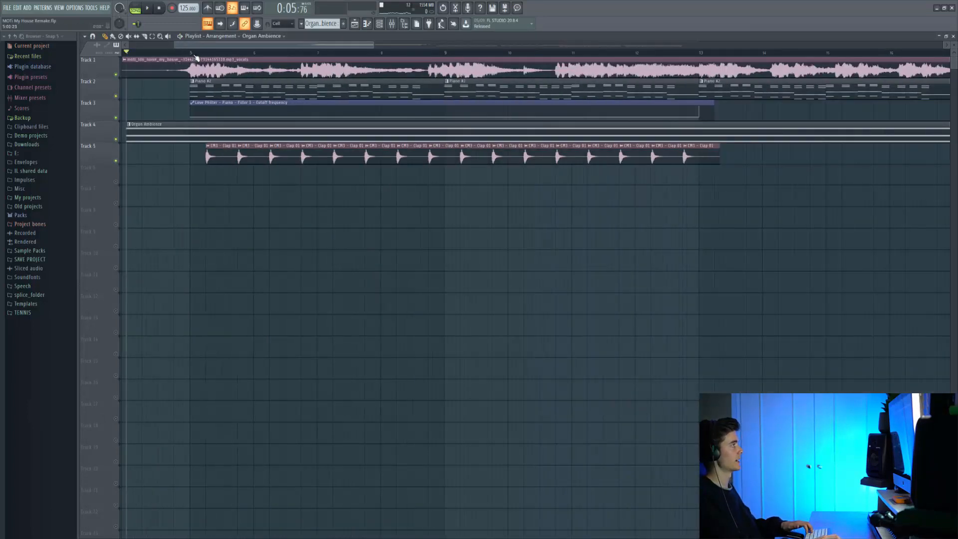
pyautogui.click(195, 53)
pyautogui.press('space')
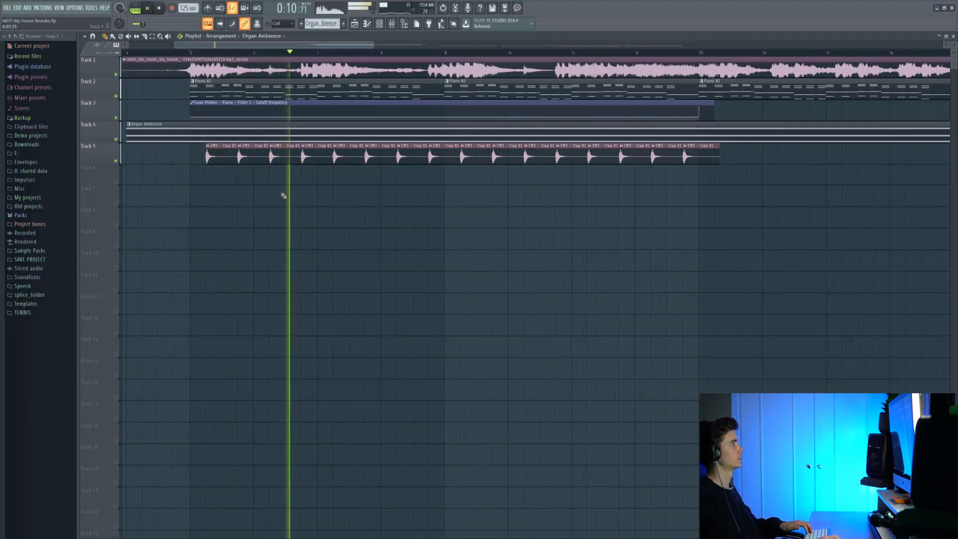
pyautogui.press('space')
pyautogui.doubleClick(214, 161)
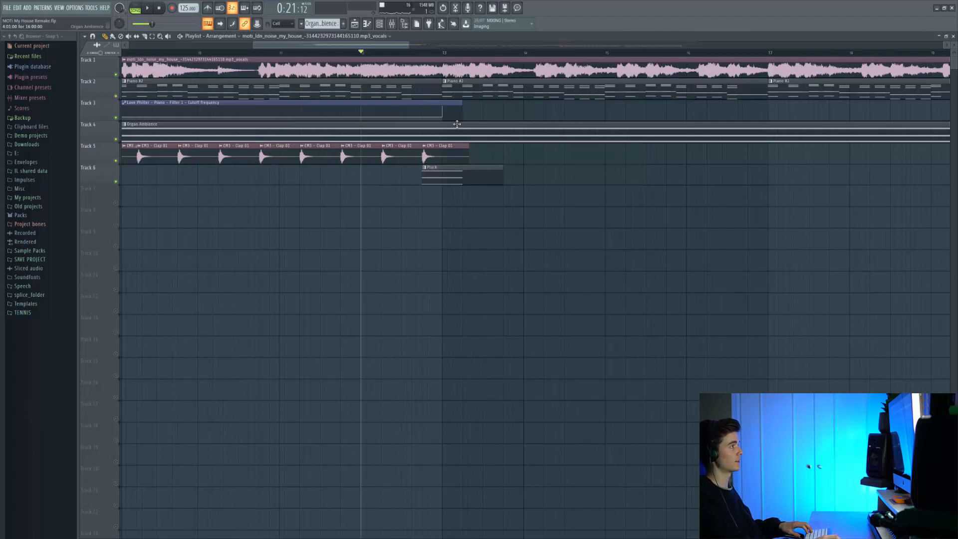
# Open the Pluck pattern, audition the LD - Fool patch, and view the PL - GT Acoustic notes.
pyautogui.click(453, 181)
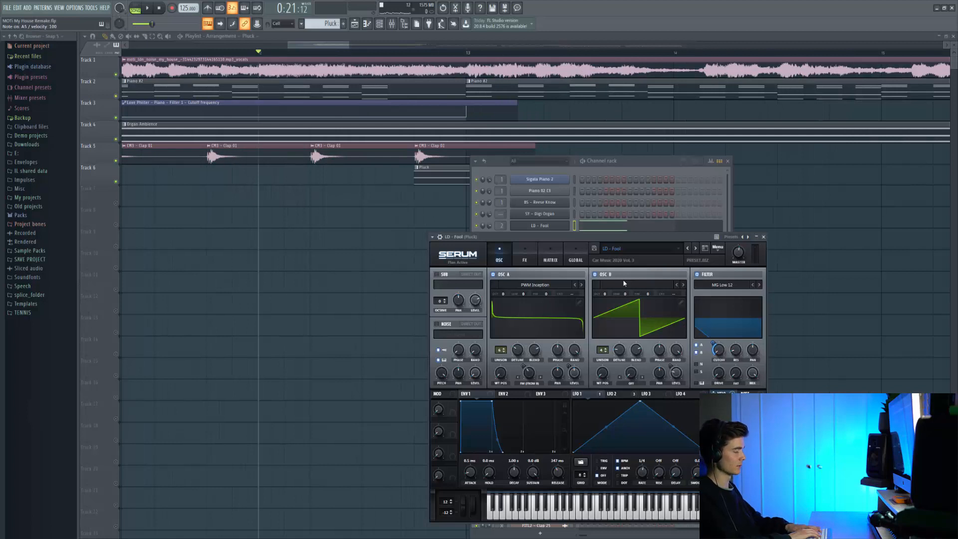
pyautogui.press('b')
pyautogui.press('v')
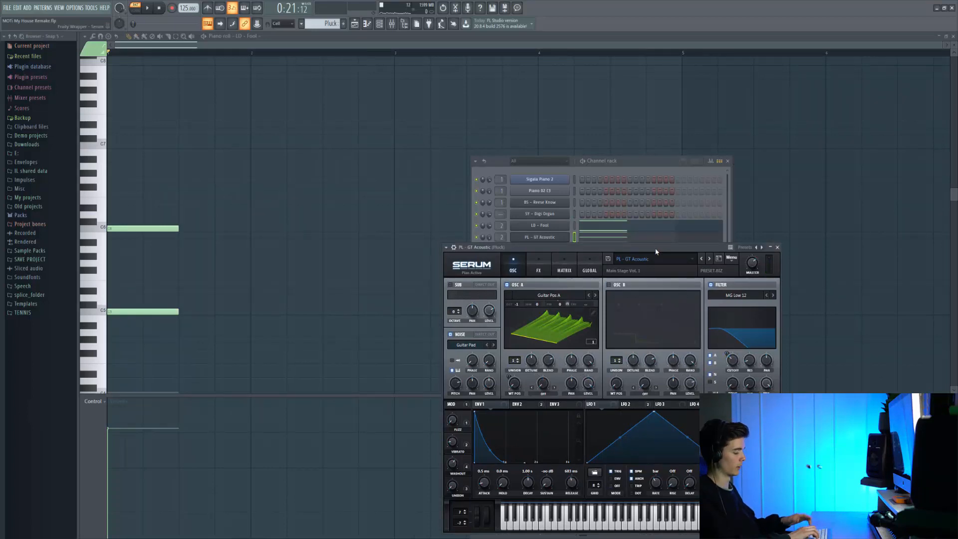
pyautogui.click(381, 24)
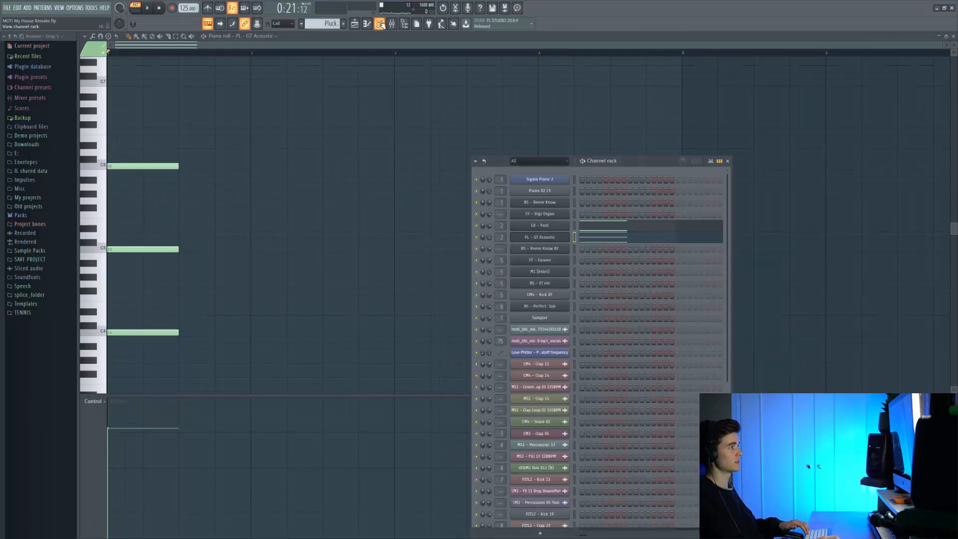
pyautogui.click(380, 24)
# Play the playlist around bar 13 to hear the Pluck pattern in context.
pyautogui.press('space')
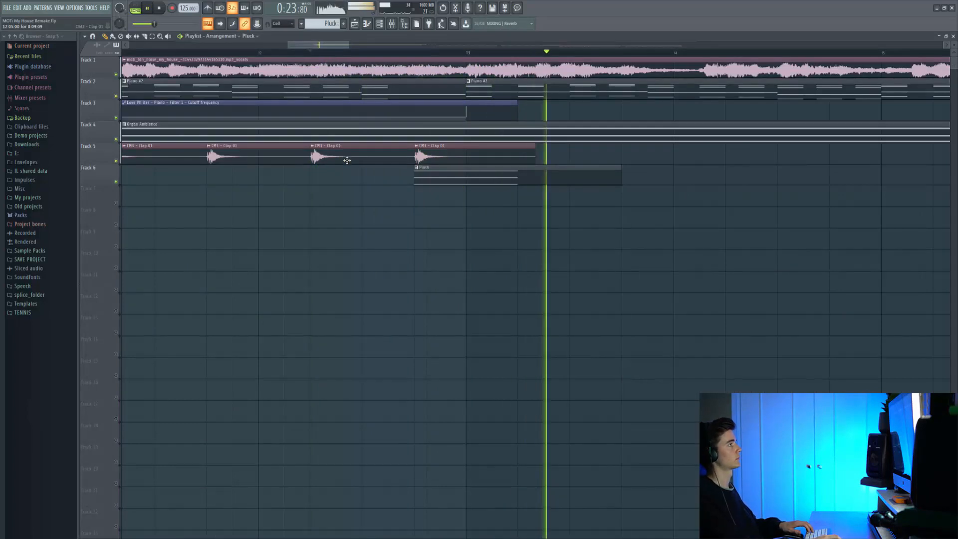
pyautogui.scroll(-8, 347, 160)
pyautogui.press('space')
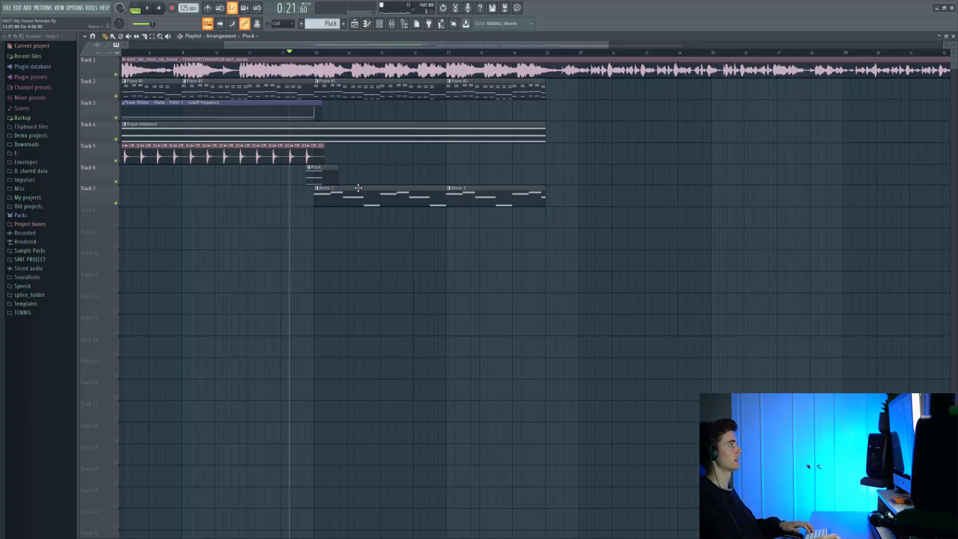
# Inspect the Reese 2 pattern's BS - Reese Know #2 patch and play the pattern within the arrangement.
pyautogui.doubleClick(359, 199)
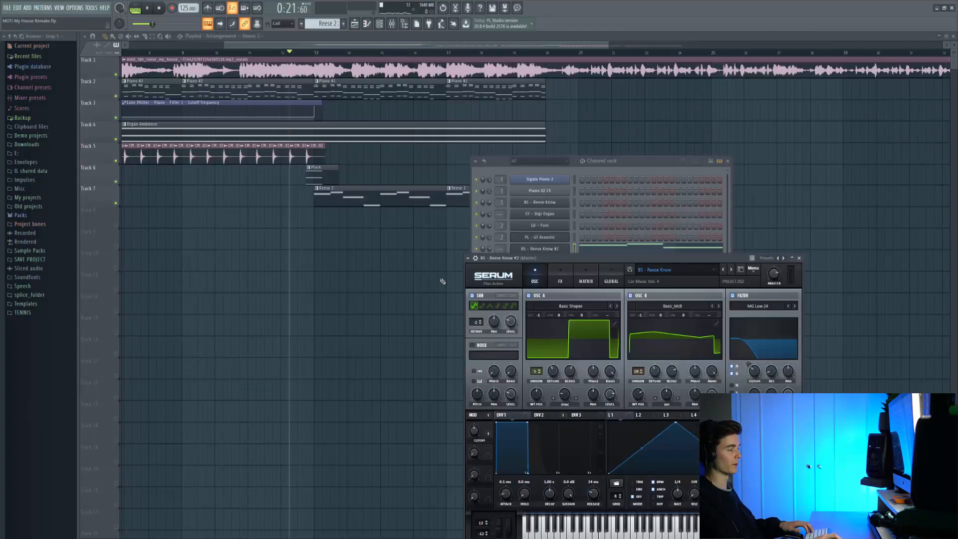
pyautogui.press('F12')
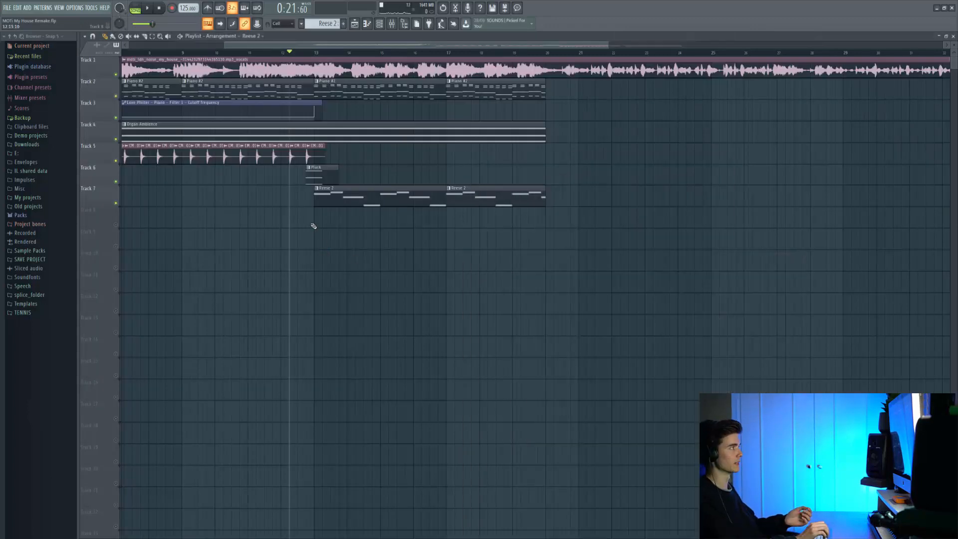
pyautogui.press('space')
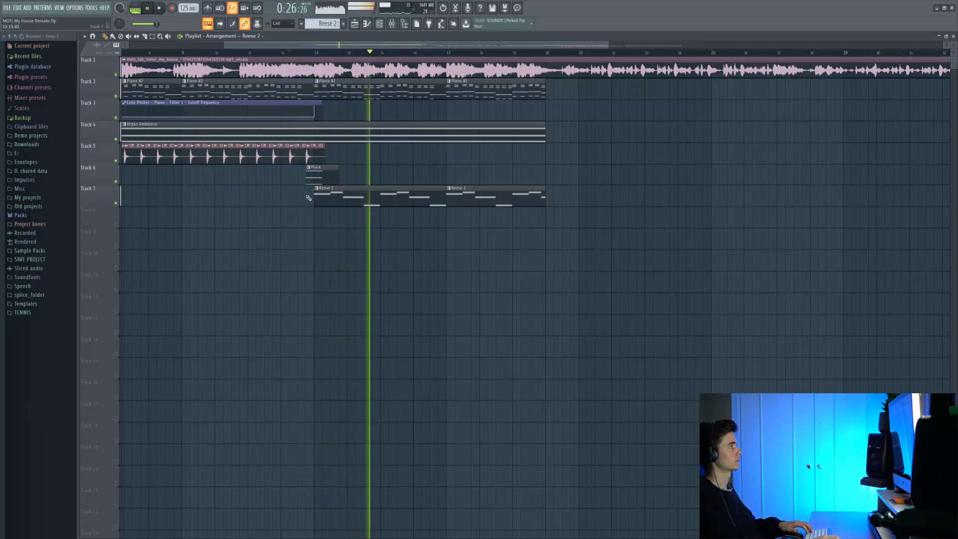
# Unmute the clap layers on Track 10 and Track 11.
pyautogui.scroll(-2, 307, 198)
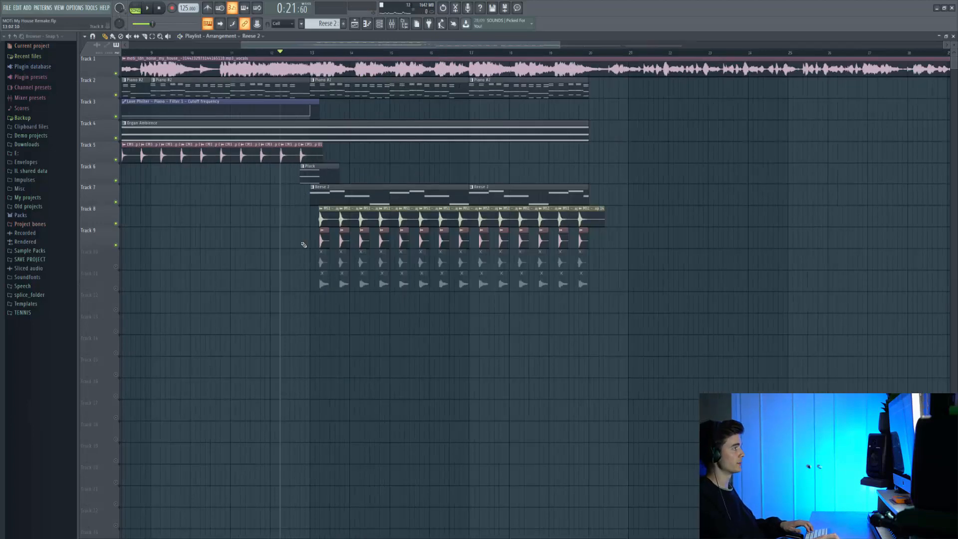
pyautogui.click(116, 267)
pyautogui.click(116, 288)
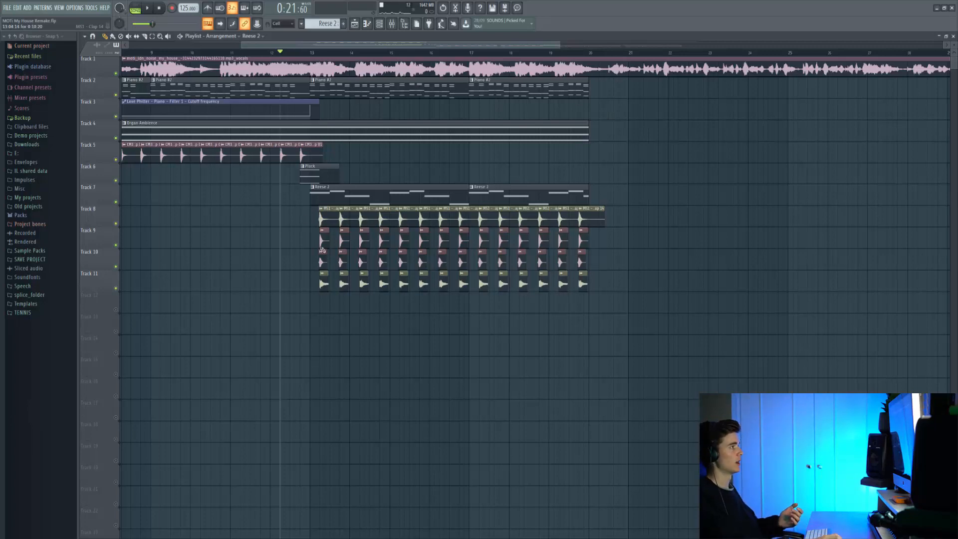
# Move the first MS1 - Clap Loop 01 clip from Track 11 down to the empty Track 12.
pyautogui.scroll(3, 341, 285)
pyautogui.scroll(2, 341, 284)
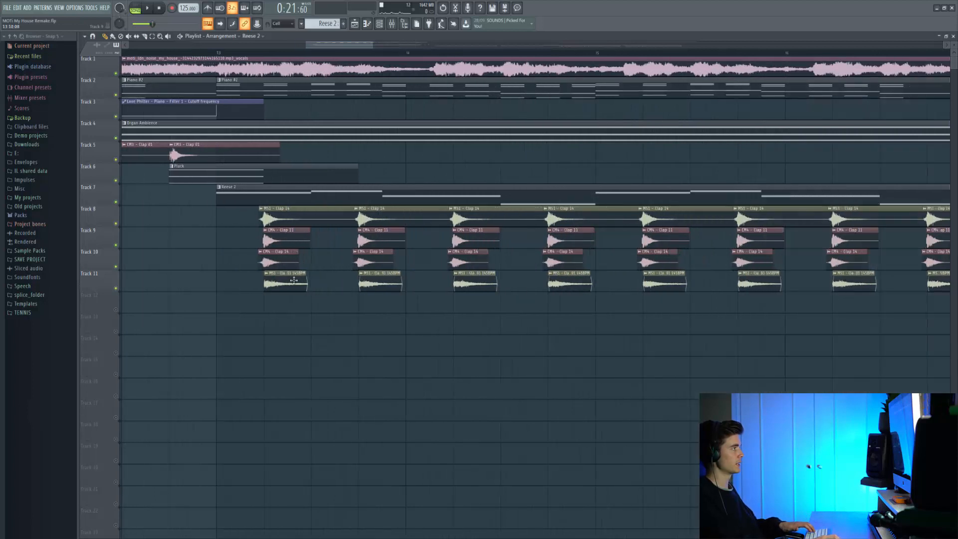
pyautogui.moveTo(294, 318)
pyautogui.mouseDown()
pyautogui.moveTo(622, 310)
pyautogui.moveTo(294, 307)
pyautogui.mouseUp()
pyautogui.scroll(-4, 295, 315)
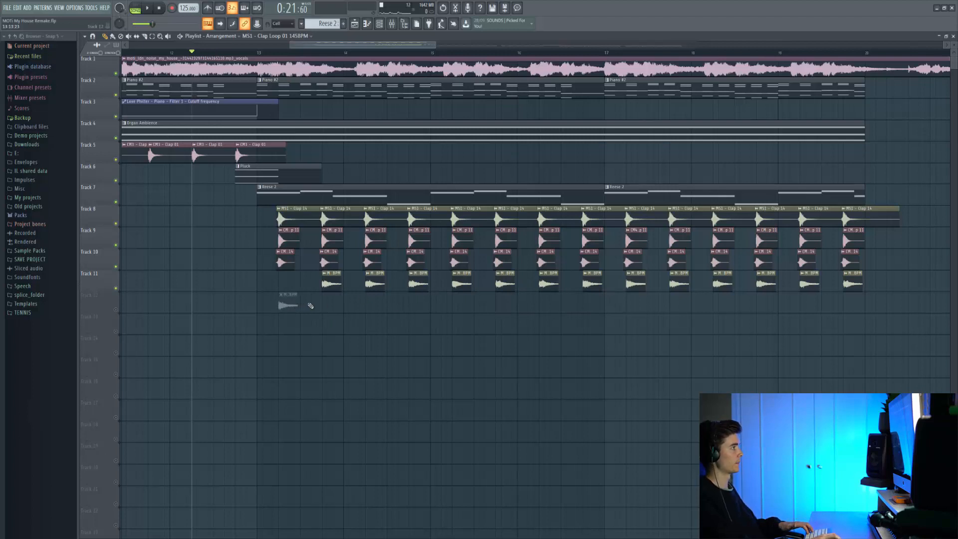
# Trim the extended clap loop clip on Track 12 to a single clap and return it to Track 11.
pyautogui.hotkey('ctrl', 'z')
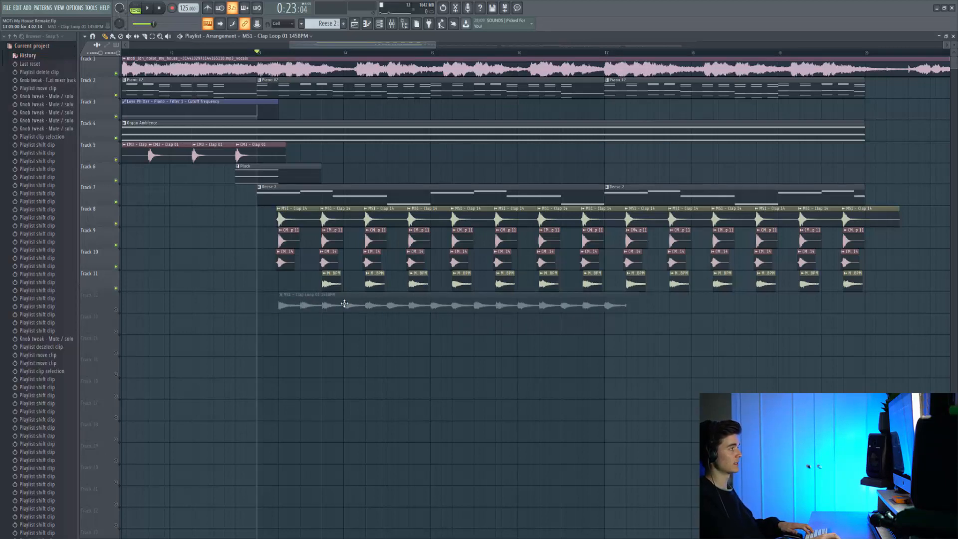
pyautogui.moveTo(613, 304); pyautogui.dragTo(298, 305)
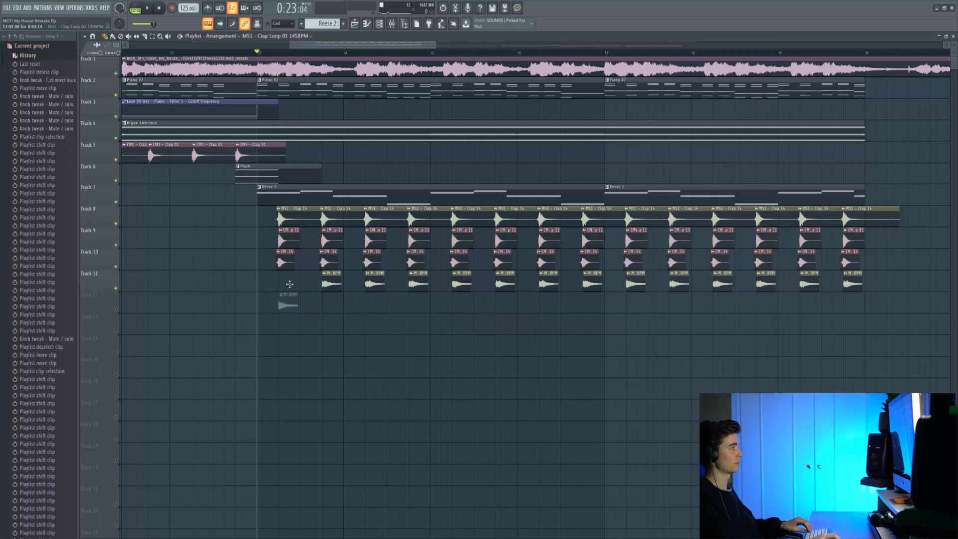
pyautogui.rightClick(289, 305)
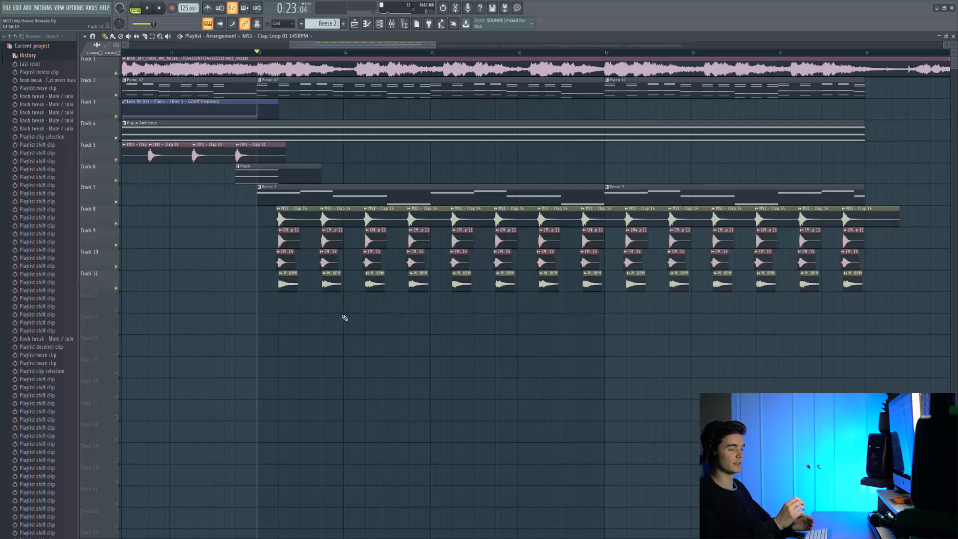
# Play the layered claps on Tracks 8 to 11 and audition the MS1 - Cinematic Drumloop 01 135BPM clip on Track 12.
pyautogui.press('space')
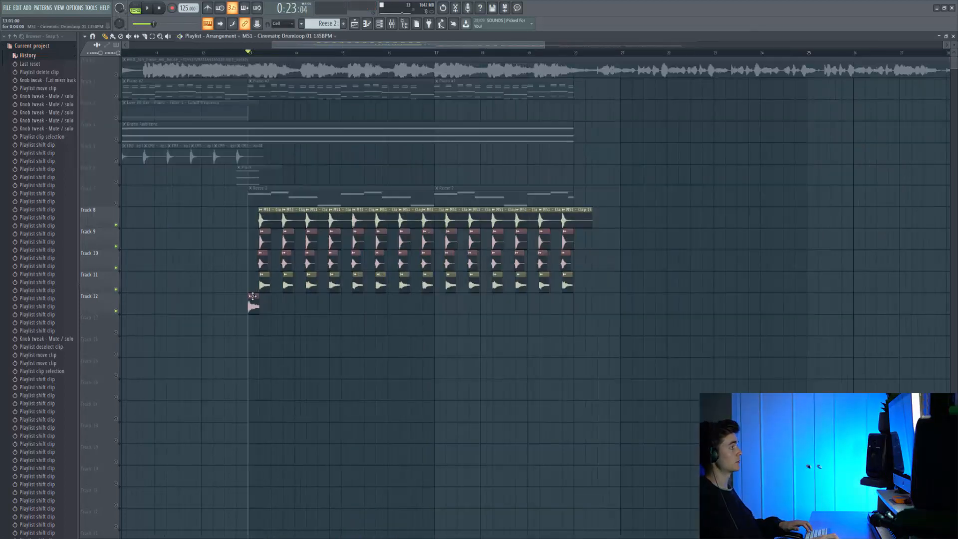
pyautogui.scroll(5, 253, 300)
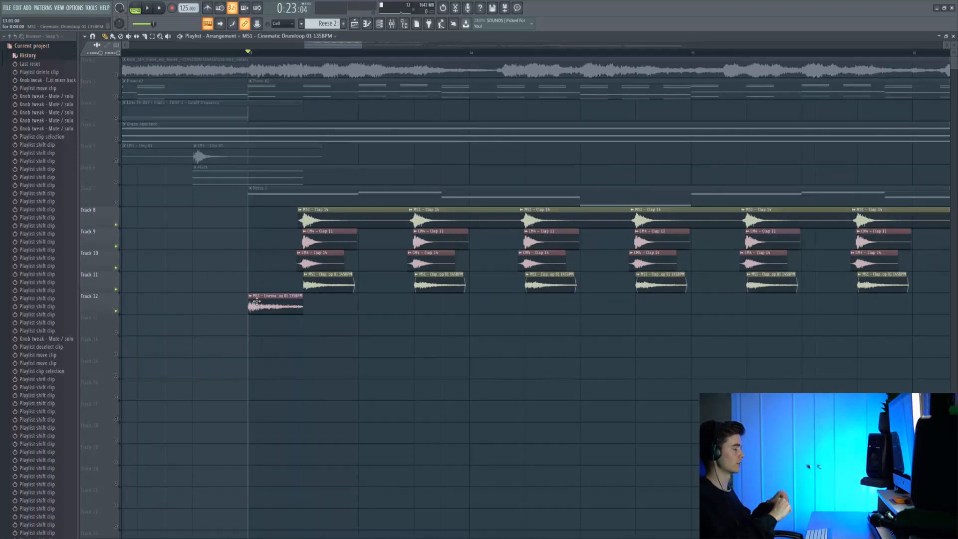
pyautogui.press('space')
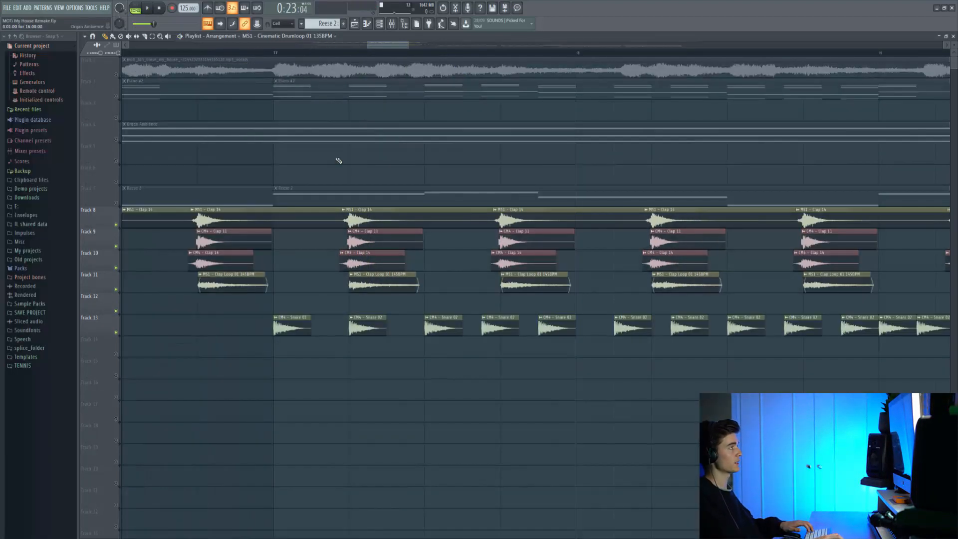
# Play the CM4 - Snare 02 build-up on Track 13, bringing in the vocals on Track 1.
pyautogui.scroll(-2, 314, 135)
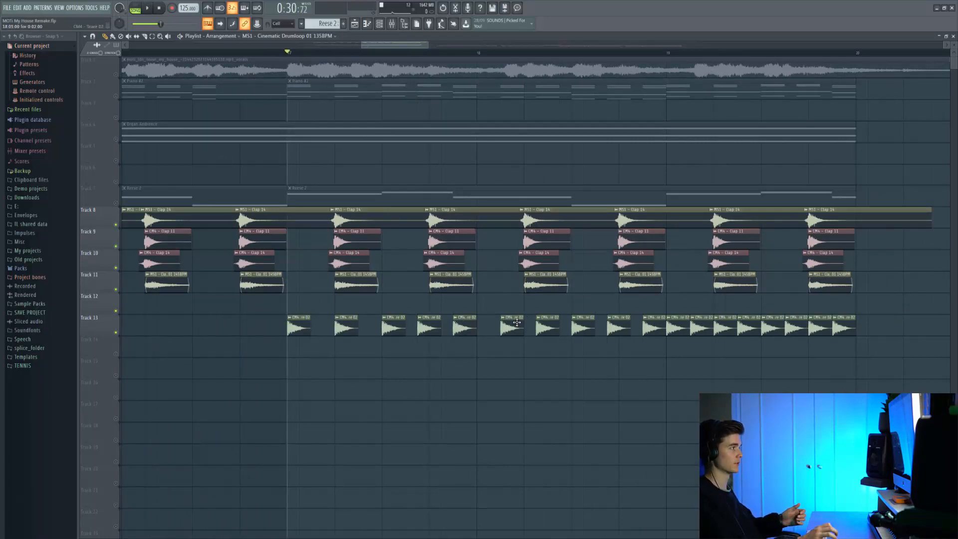
pyautogui.press('space')
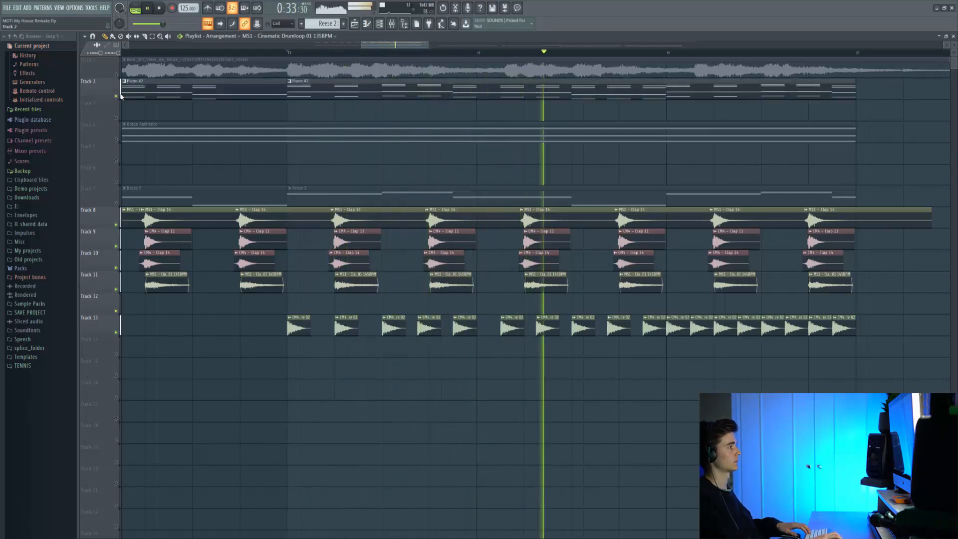
pyautogui.click(118, 74)
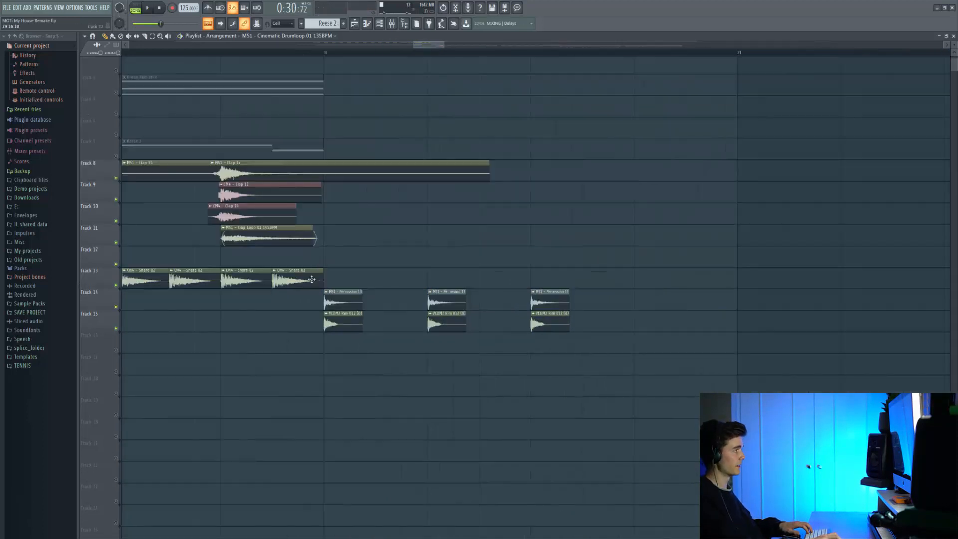
# Inspect the MS1 - Percussion 13 and VEDM2 Rim 012 samples on Tracks 14 and 15 and play the layered hits.
pyautogui.scroll(-4, 312, 280)
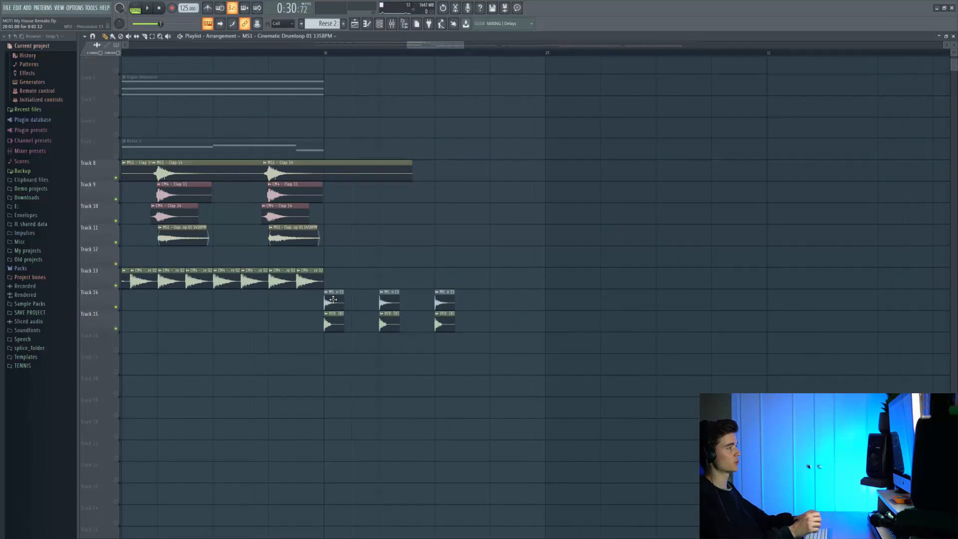
pyautogui.scroll(3, 333, 300)
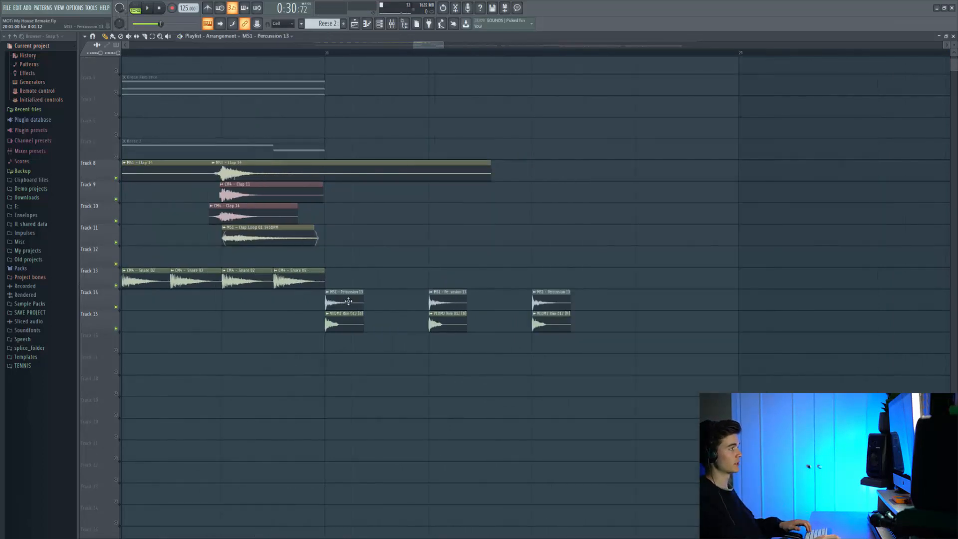
pyautogui.doubleClick(348, 301)
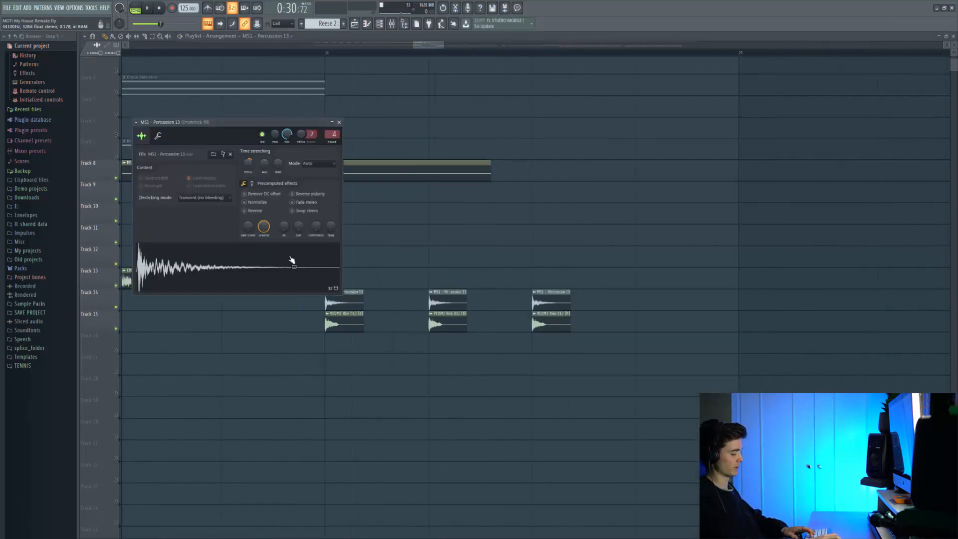
pyautogui.doubleClick(340, 315)
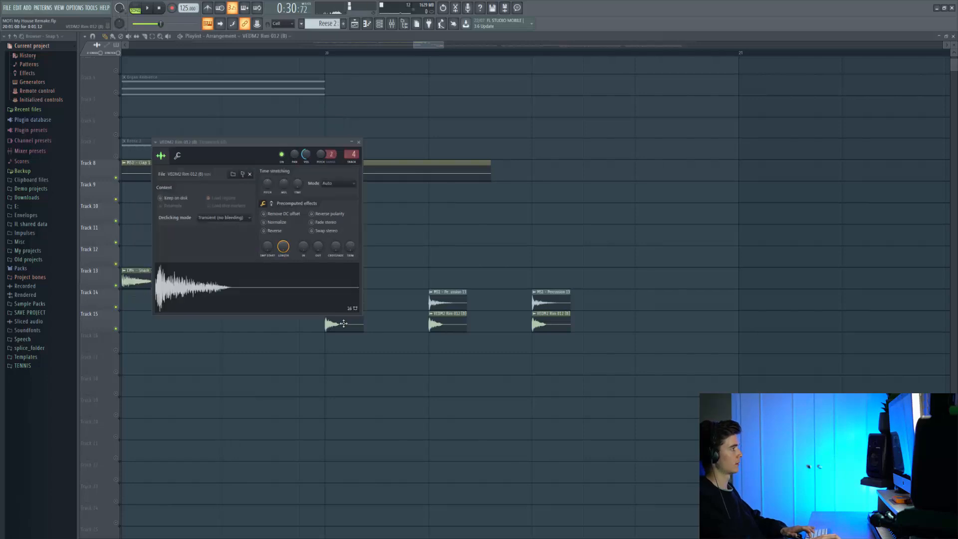
pyautogui.press('Escape')
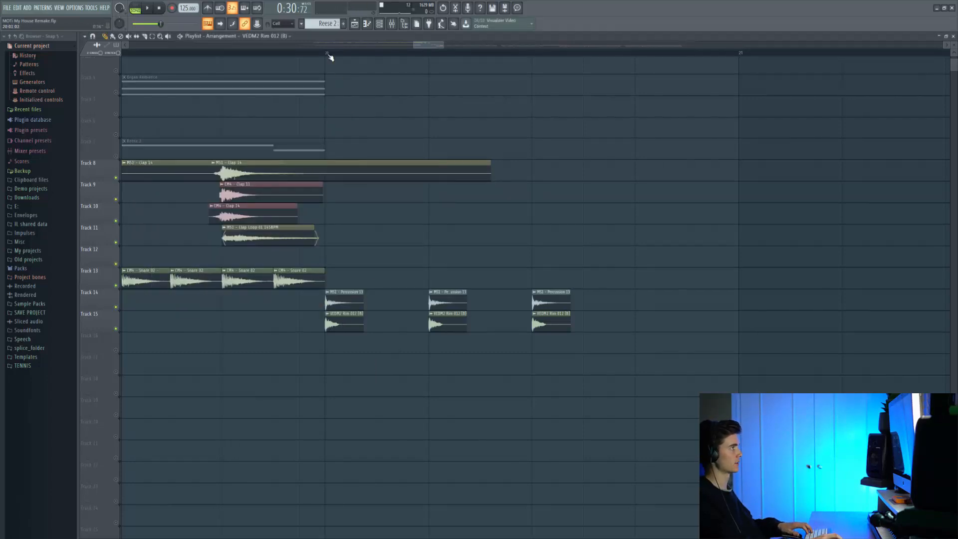
pyautogui.press('space')
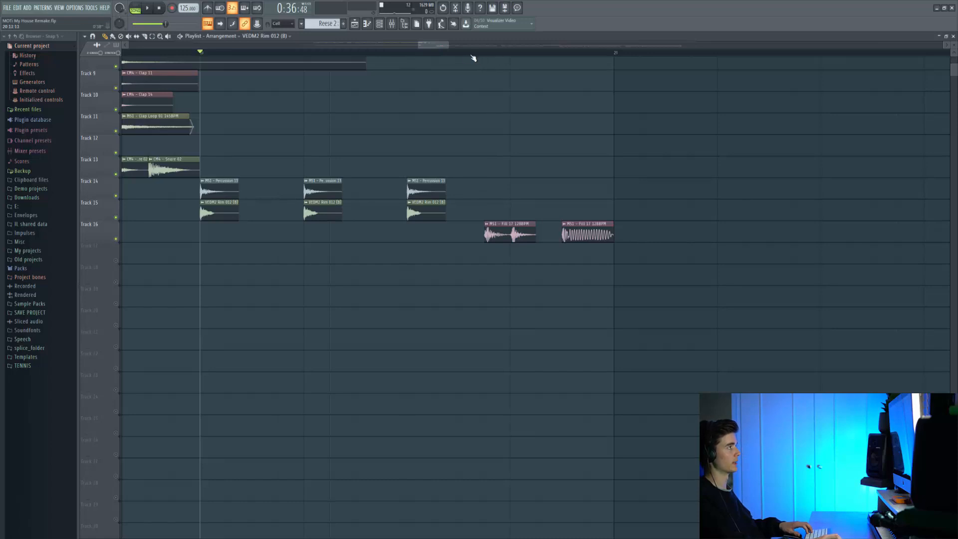
# Audition the sweep layers on Tracks 17 to 19, unmuting the CM4 - Sweep Long 02 clip on Track 17 during playback.
pyautogui.click(426, 55)
pyautogui.press('space')
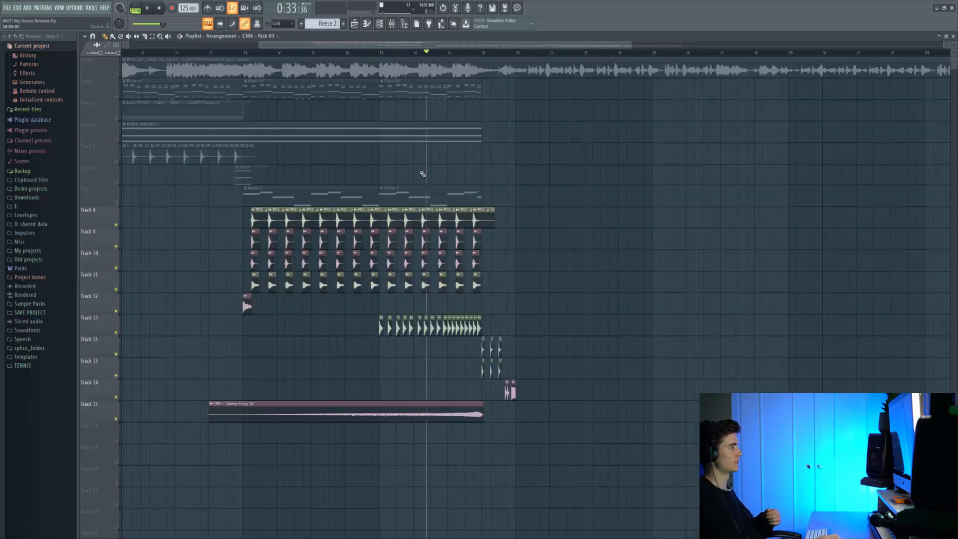
pyautogui.press('space')
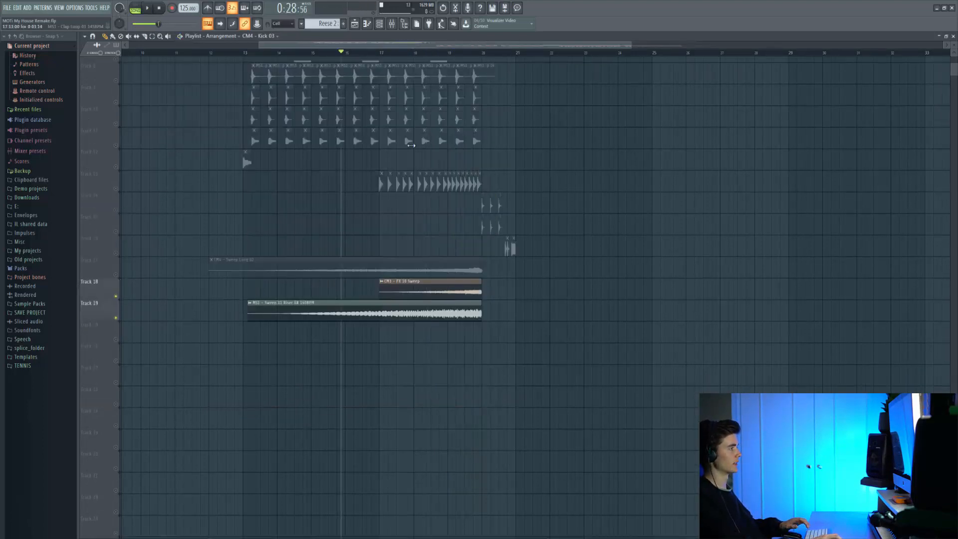
pyautogui.press('space')
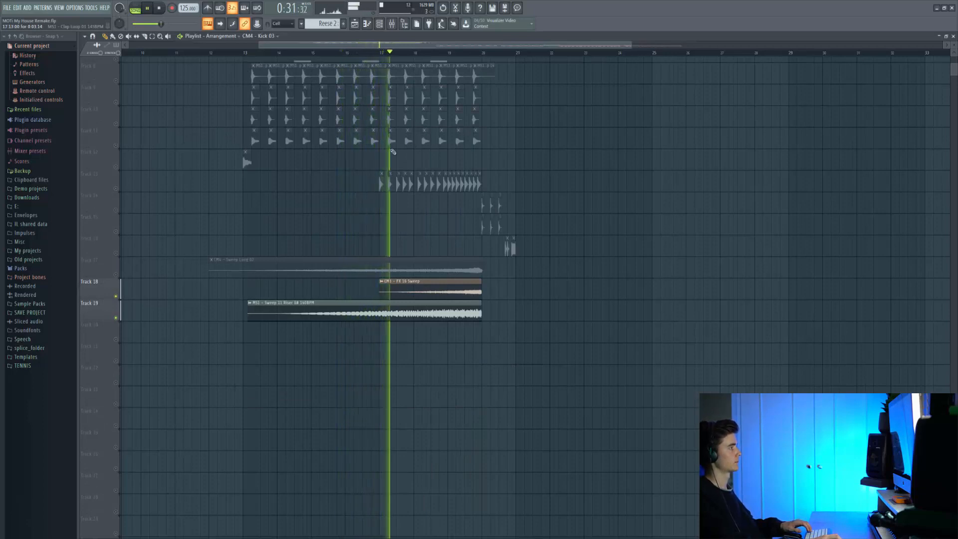
pyautogui.click(117, 275)
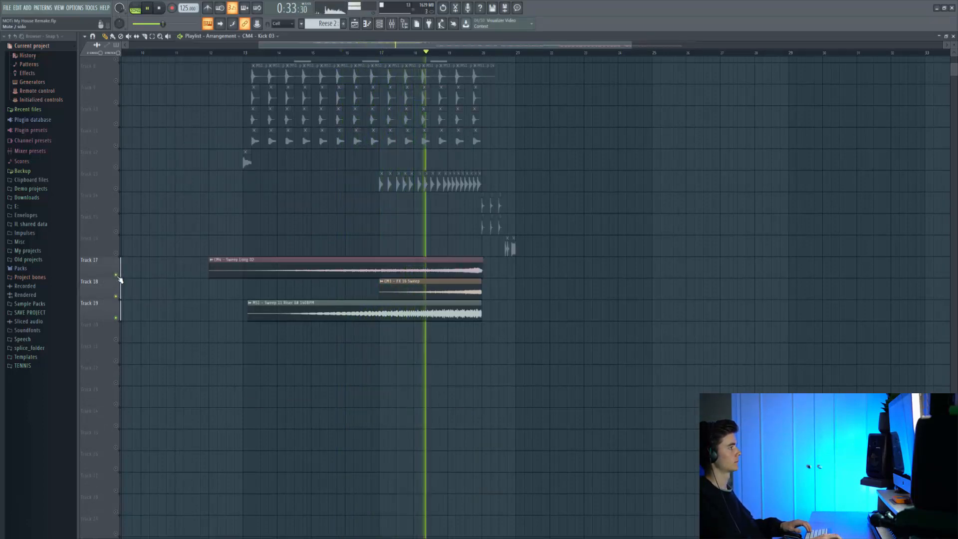
# Unmute the remaining layers and play the full arrangement from the start of the vocal clip.
pyautogui.click(117, 189)
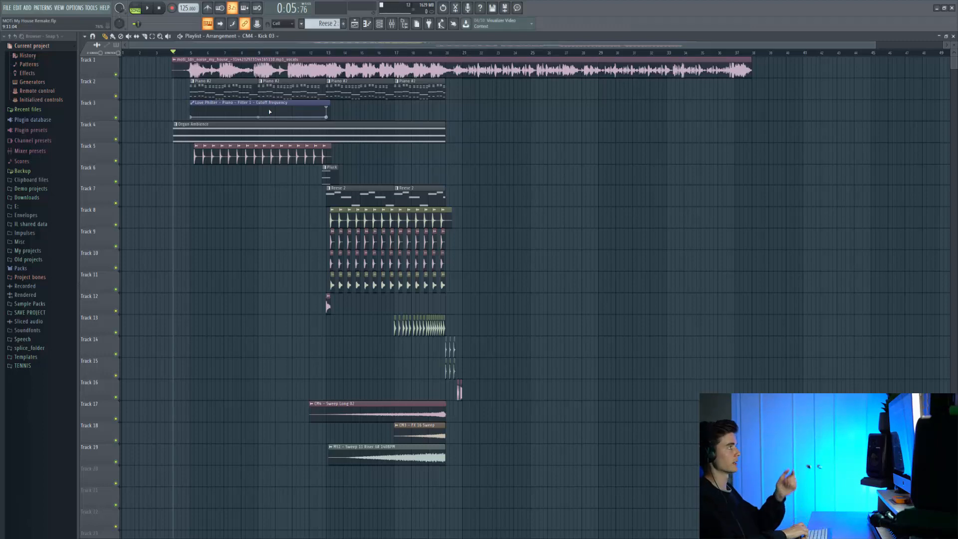
pyautogui.press('space')
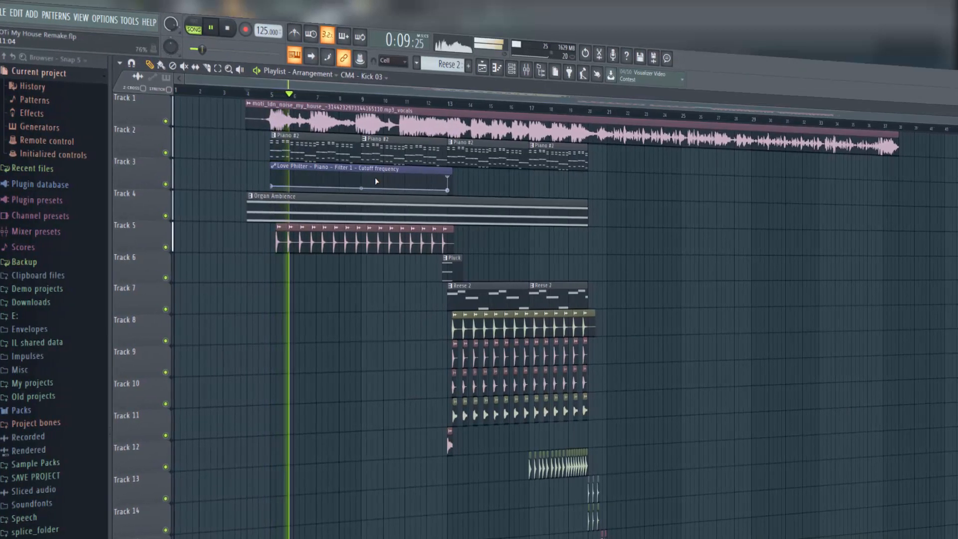